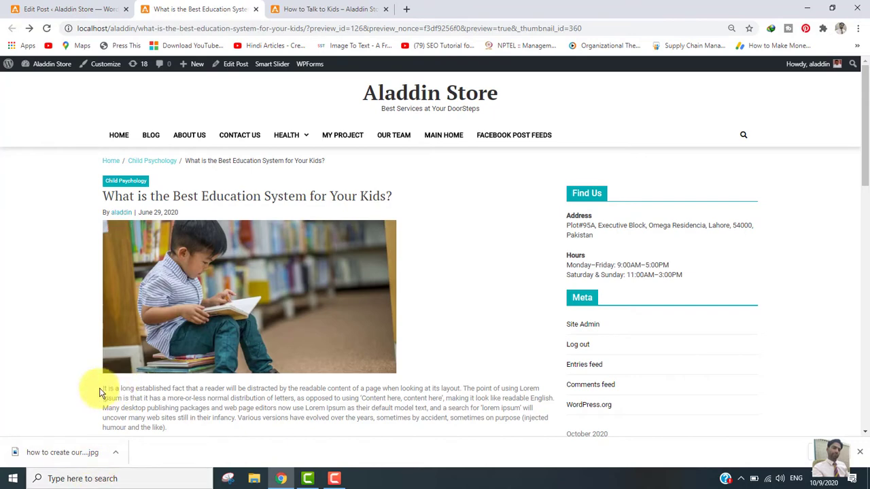
pyautogui.moveTo(99, 392); pyautogui.dragTo(236, 396)
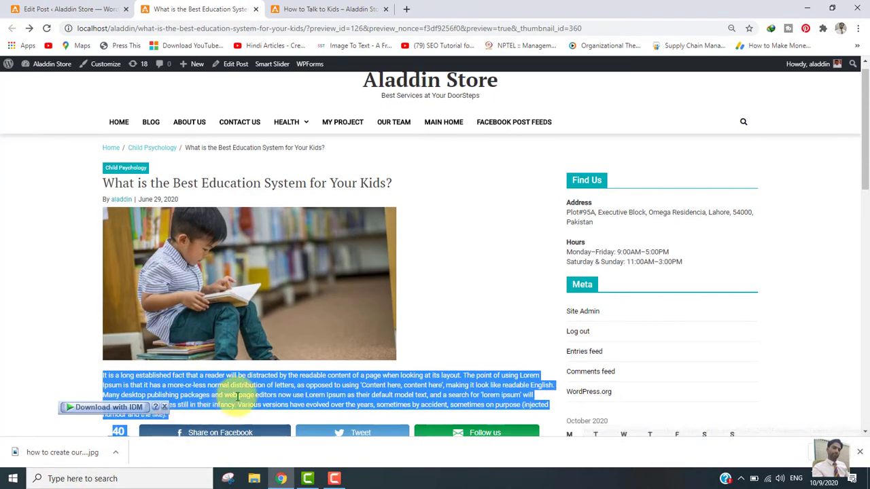
pyautogui.click(308, 388)
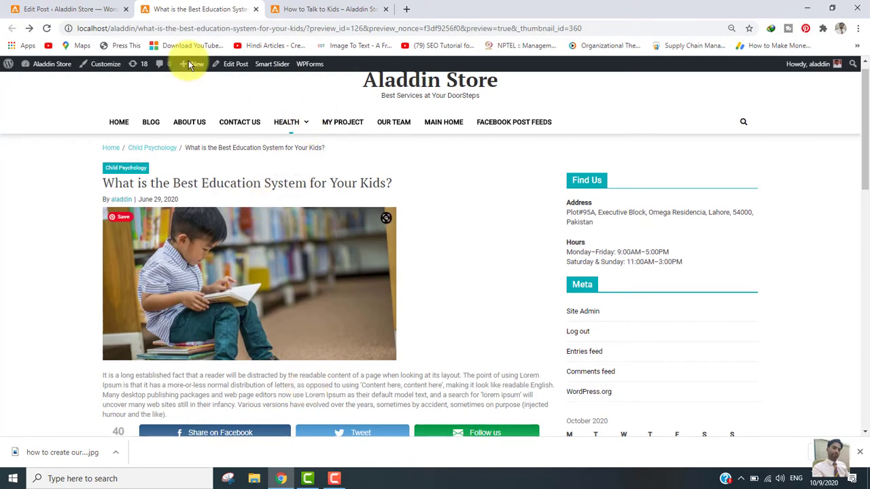
# In the editor of the education system post, start inserting a link on the word "layout" in the opening sentence.
pyautogui.click(89, 10)
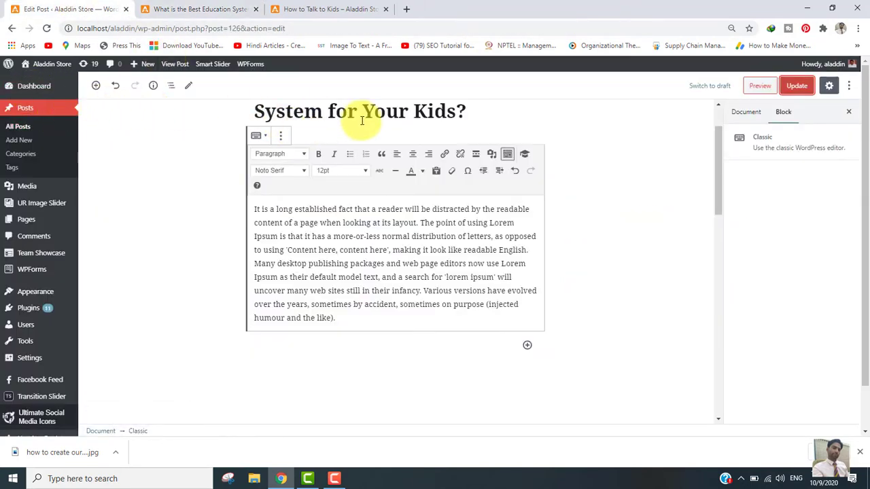
pyautogui.moveTo(720, 167); pyautogui.dragTo(700, 101)
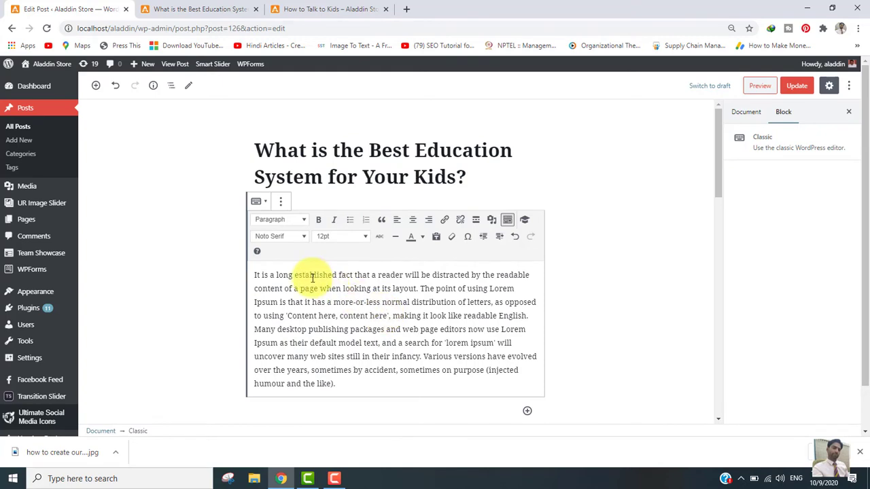
pyautogui.moveTo(416, 288); pyautogui.dragTo(255, 274)
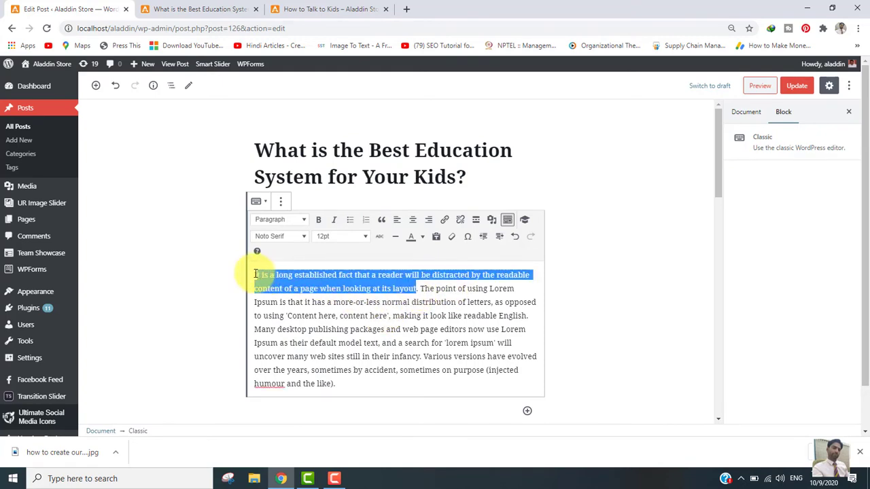
pyautogui.click(412, 291)
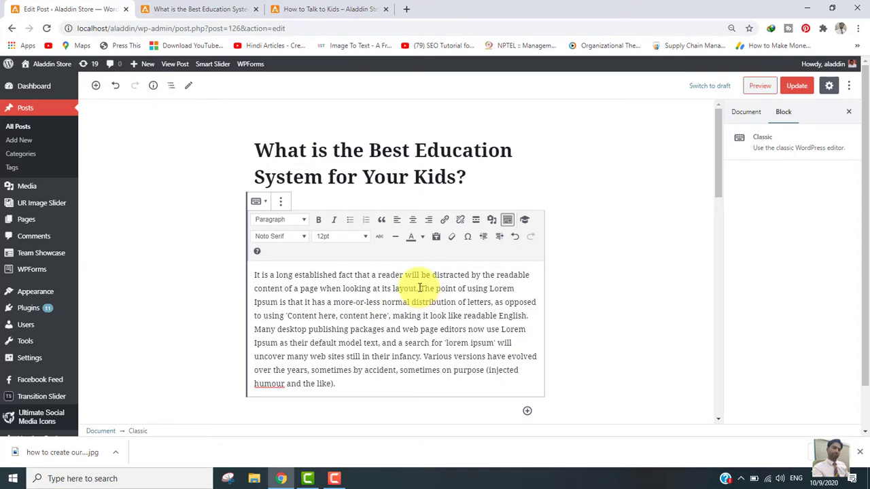
pyautogui.moveTo(416, 288); pyautogui.dragTo(389, 288)
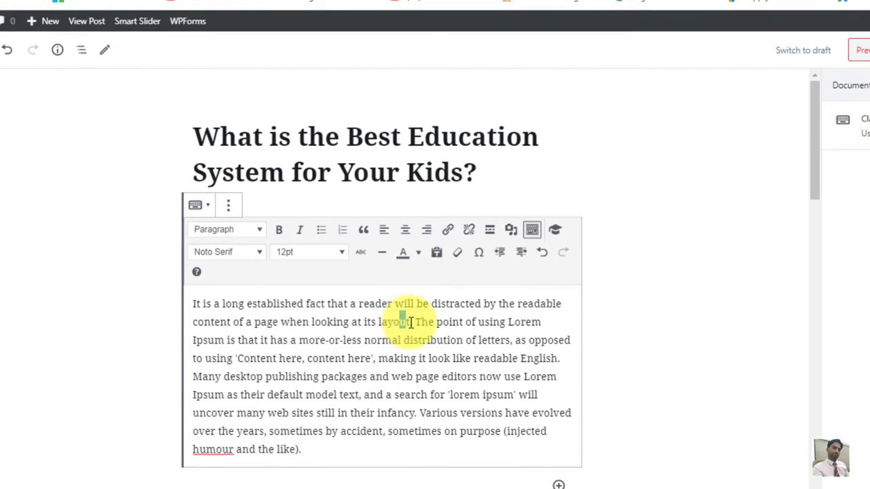
pyautogui.moveTo(416, 288); pyautogui.dragTo(404, 289)
pyautogui.moveTo(392, 322); pyautogui.dragTo(384, 322)
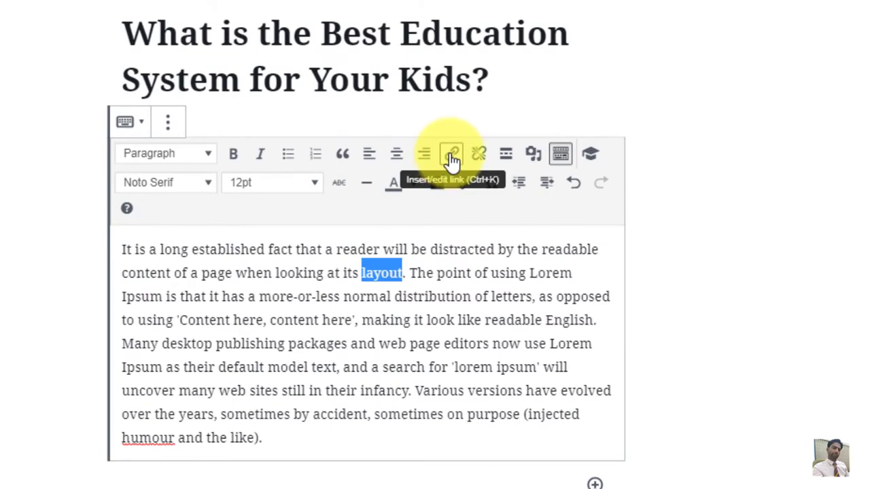
pyautogui.click(452, 155)
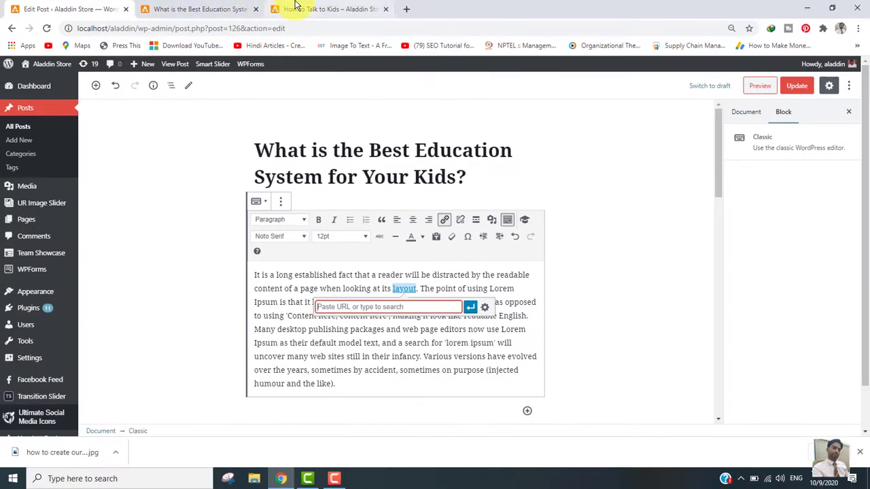
pyautogui.click(297, 8)
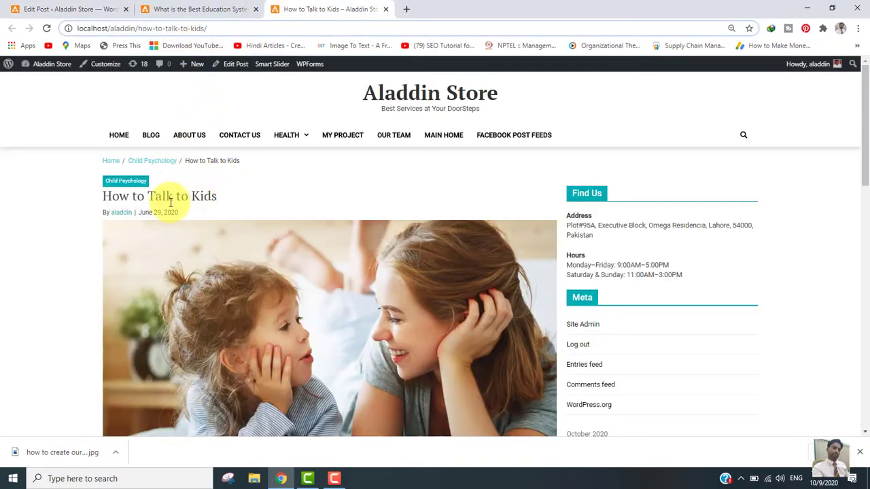
pyautogui.click(223, 28)
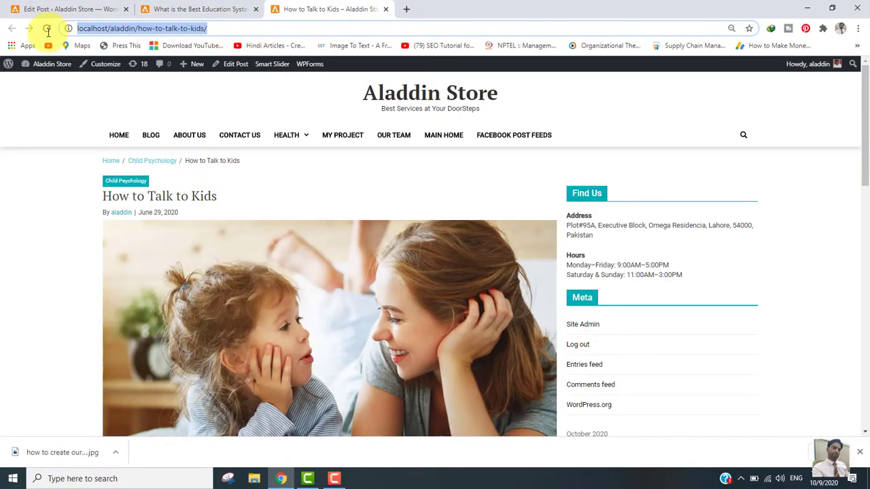
pyautogui.click(93, 9)
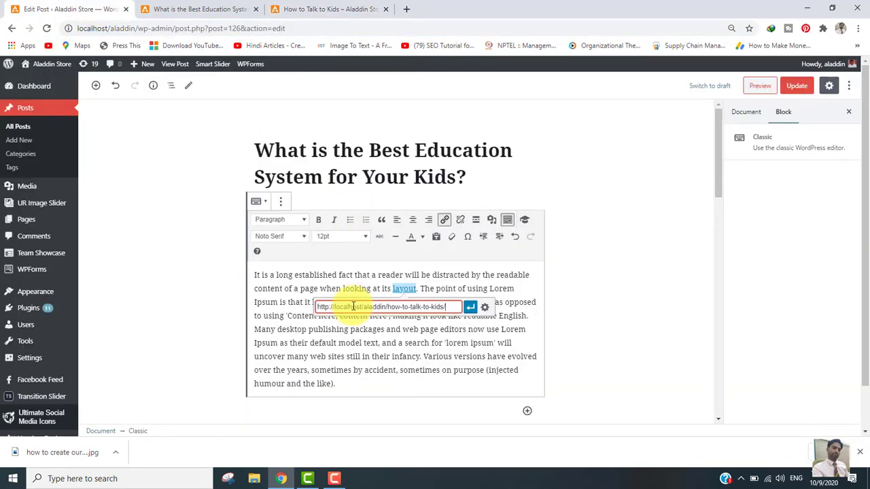
pyautogui.click(471, 308)
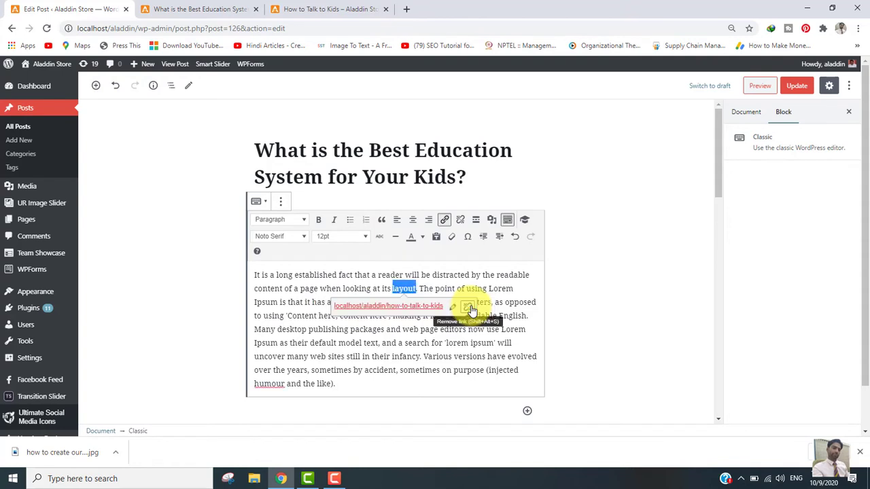
pyautogui.click(797, 86)
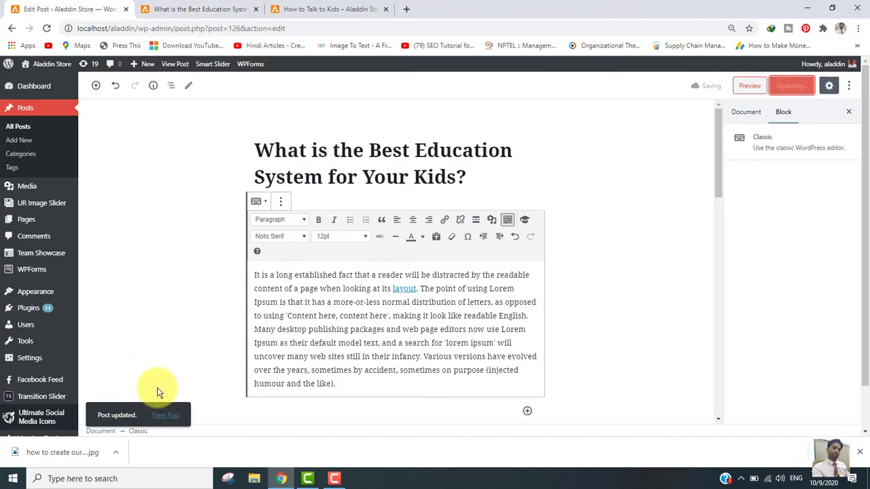
# Reload the published education system post, follow its "layout" link twice to test it, and return to the post.
pyautogui.click(199, 10)
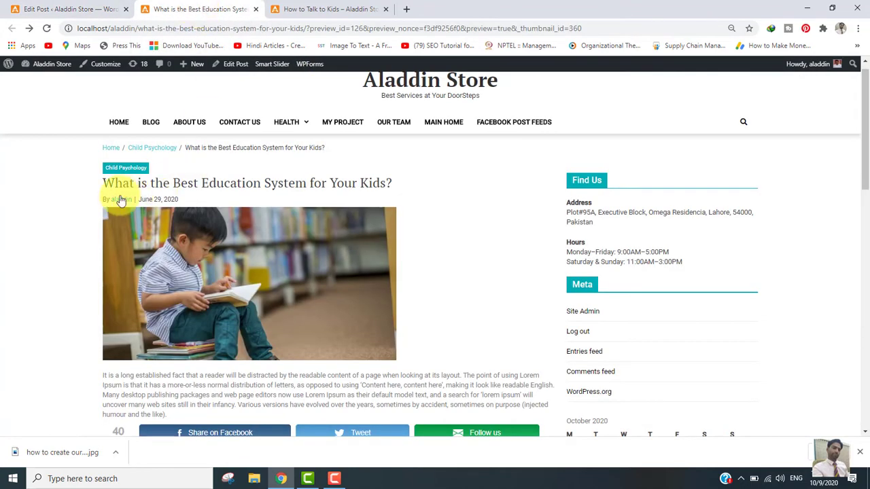
pyautogui.click(47, 28)
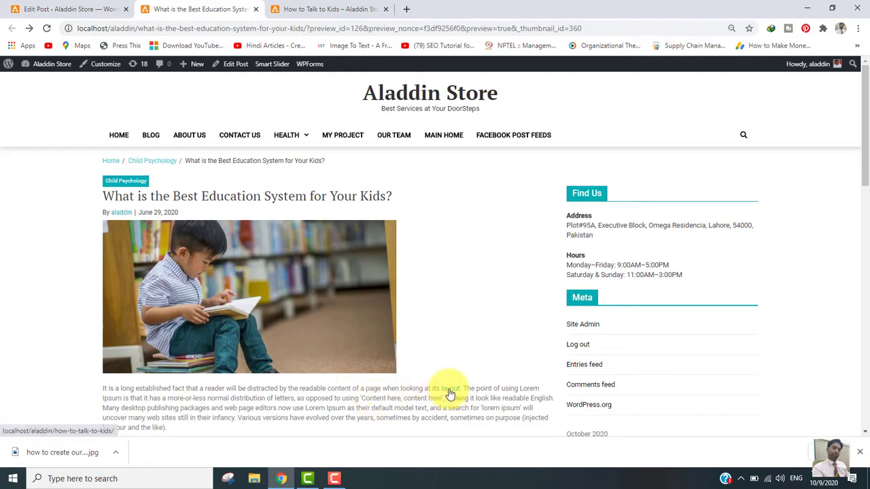
pyautogui.click(448, 393)
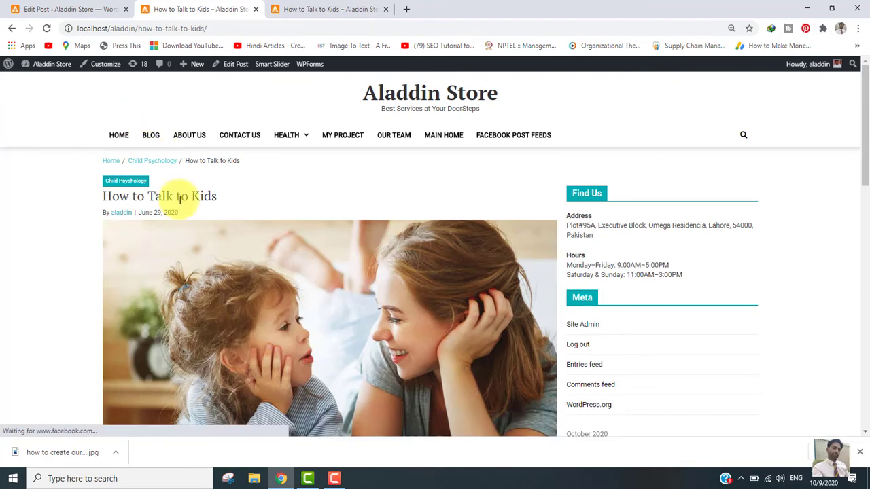
pyautogui.click(11, 28)
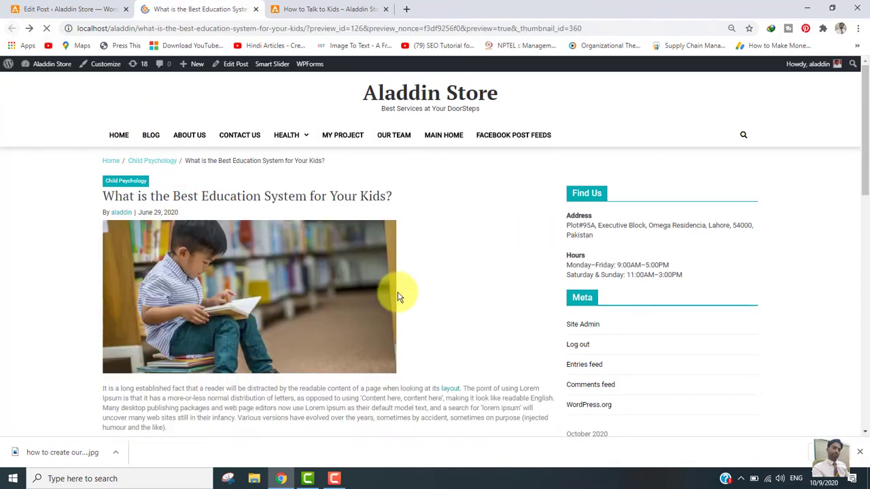
pyautogui.click(452, 390)
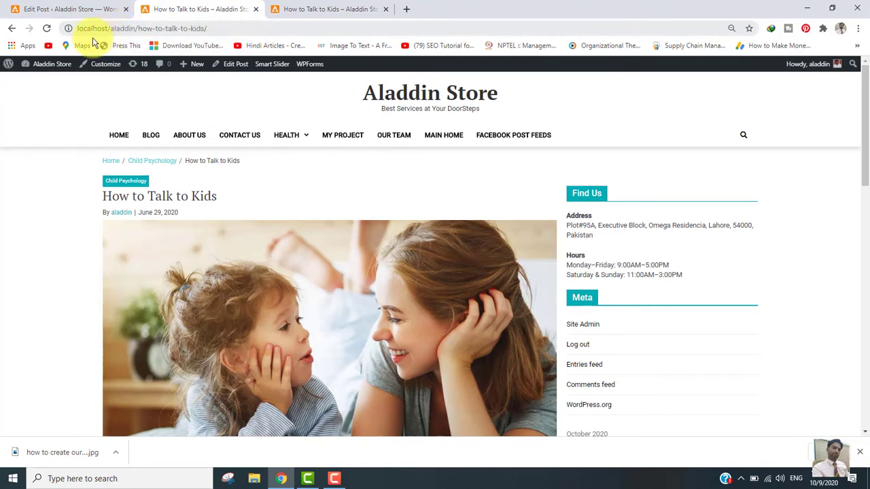
pyautogui.click(11, 32)
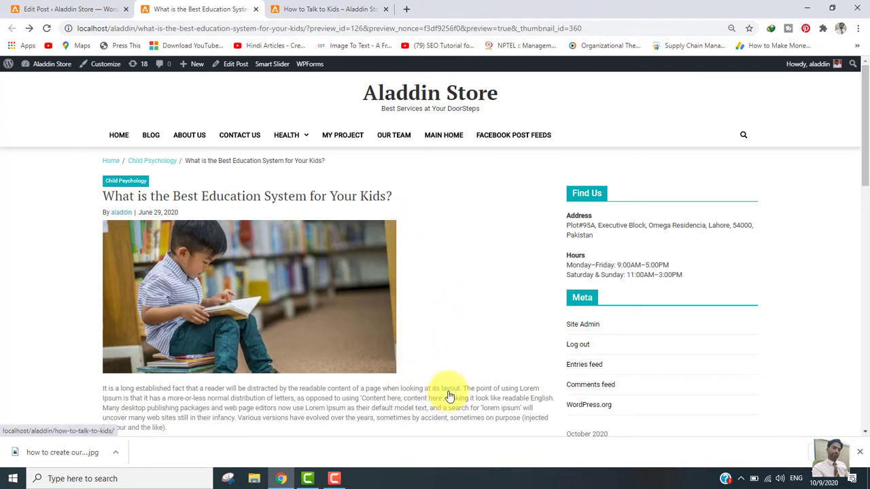
# Set the "layout" link in the post editor to open in a new tab and update the post.
pyautogui.click(62, 8)
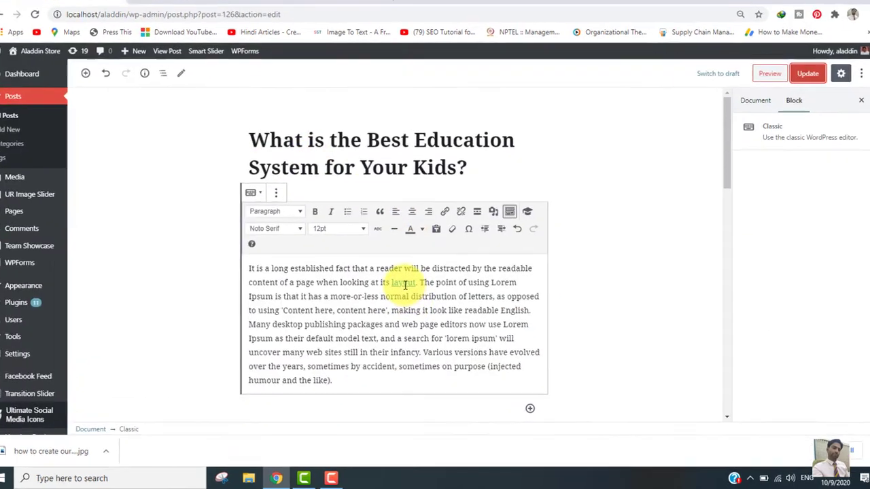
pyautogui.click(405, 285)
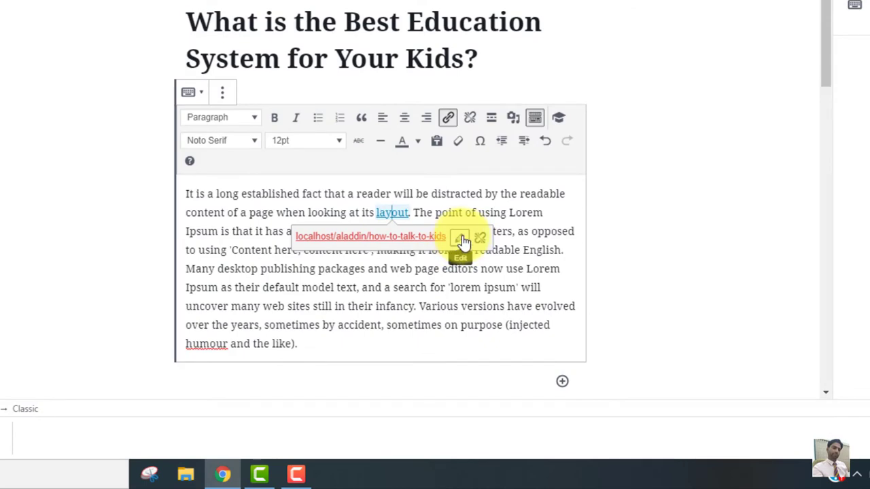
pyautogui.click(461, 242)
pyautogui.hotkey('ctrl', 'c')
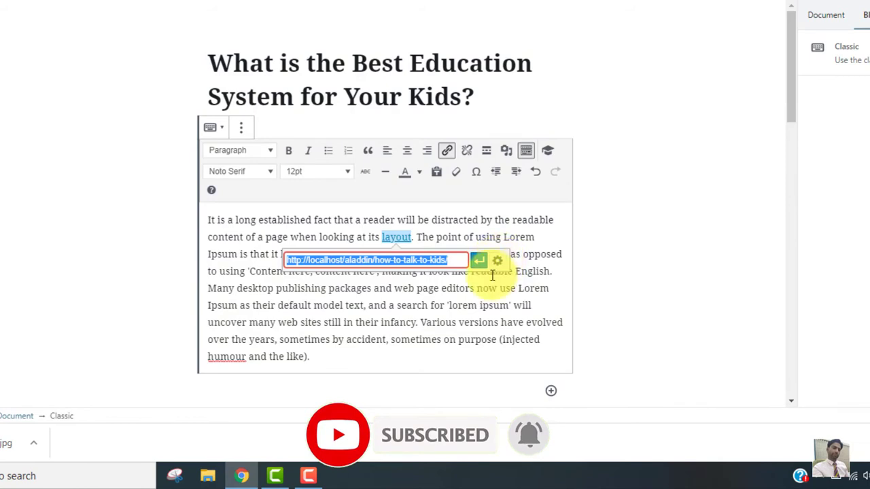
pyautogui.click(500, 267)
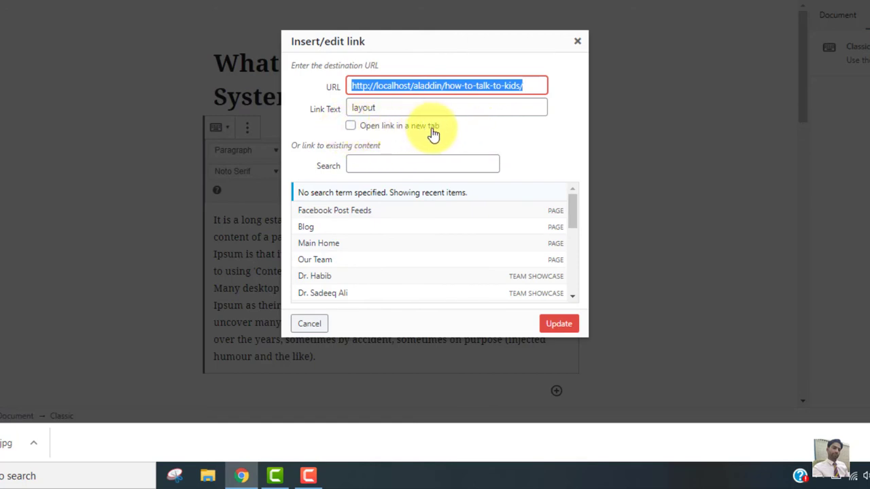
pyautogui.click(350, 127)
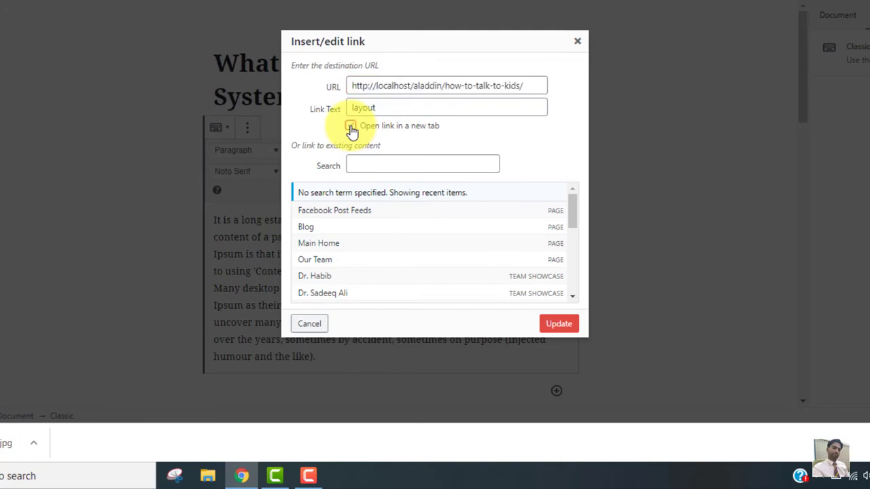
pyautogui.click(558, 324)
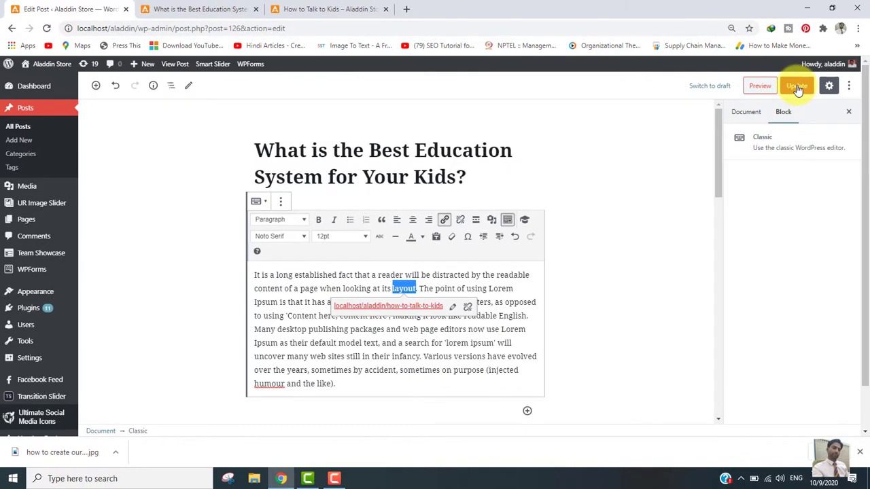
pyautogui.click(797, 87)
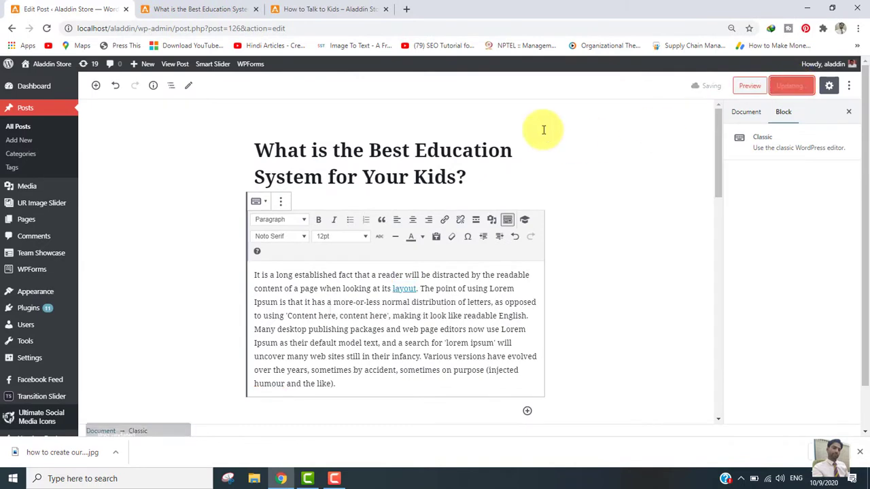
# Reload the published education system post and follow the "layout" link to check how it opens.
pyautogui.click(204, 9)
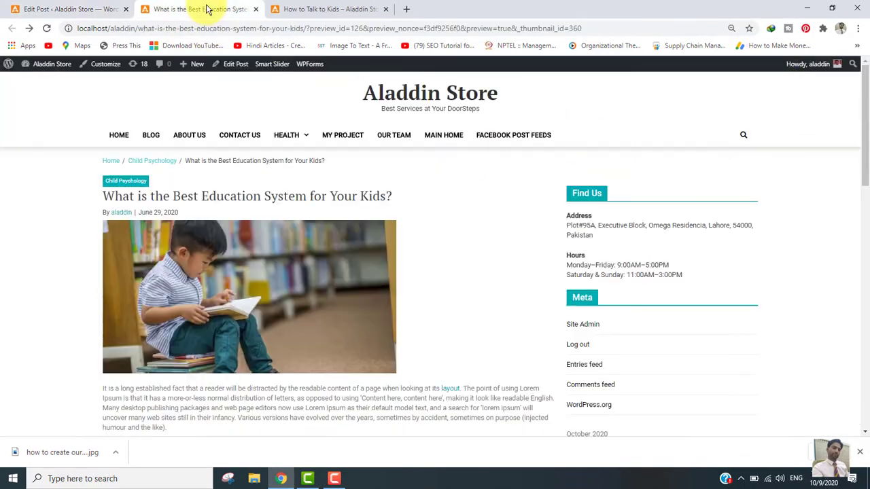
pyautogui.click(47, 29)
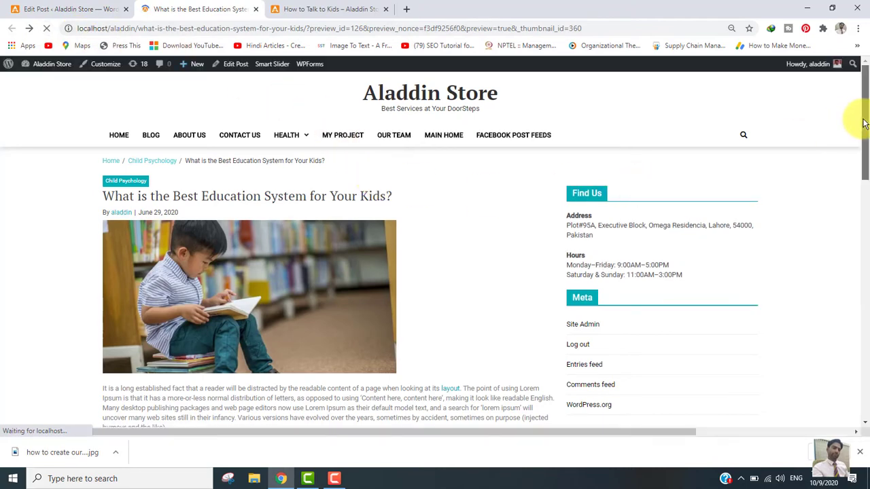
pyautogui.moveTo(864, 123)
pyautogui.mouseDown()
pyautogui.moveTo(864, 180)
pyautogui.moveTo(864, 117)
pyautogui.mouseUp()
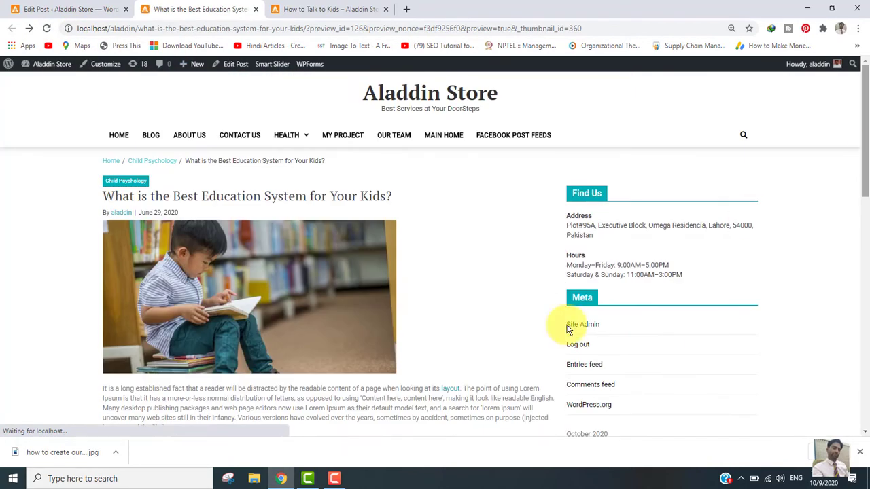
pyautogui.click(451, 389)
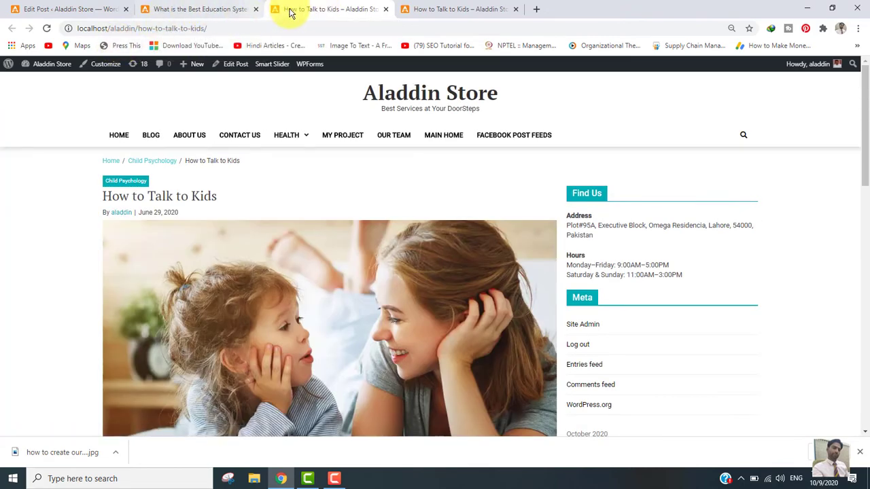
# Remove the link from the word "layout" in the education system post's editor.
pyautogui.click(63, 7)
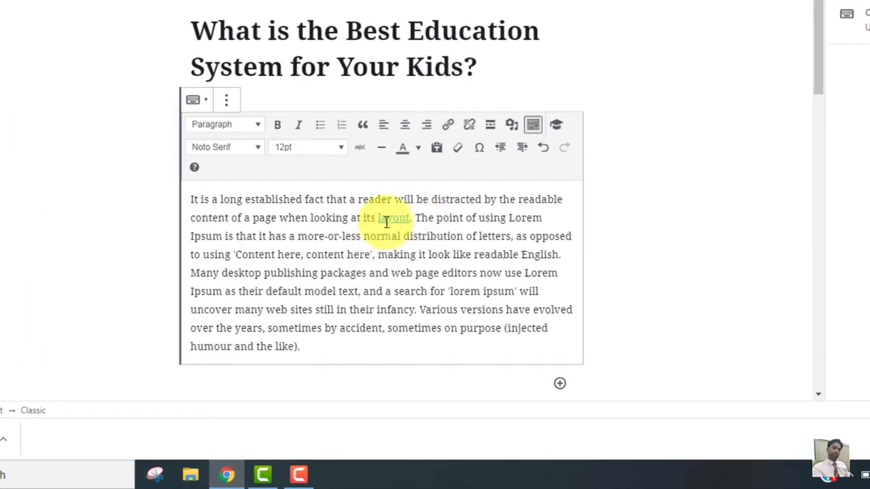
pyautogui.click(411, 218)
pyautogui.moveTo(411, 217); pyautogui.dragTo(378, 217)
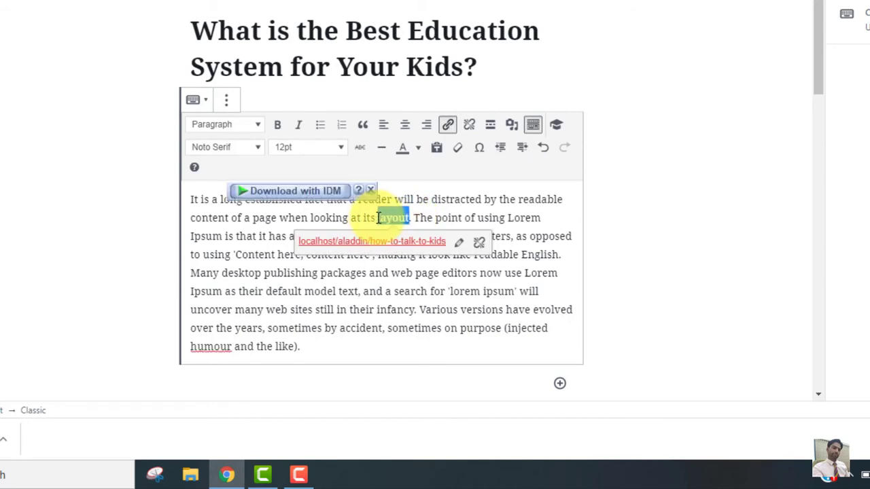
pyautogui.click(471, 127)
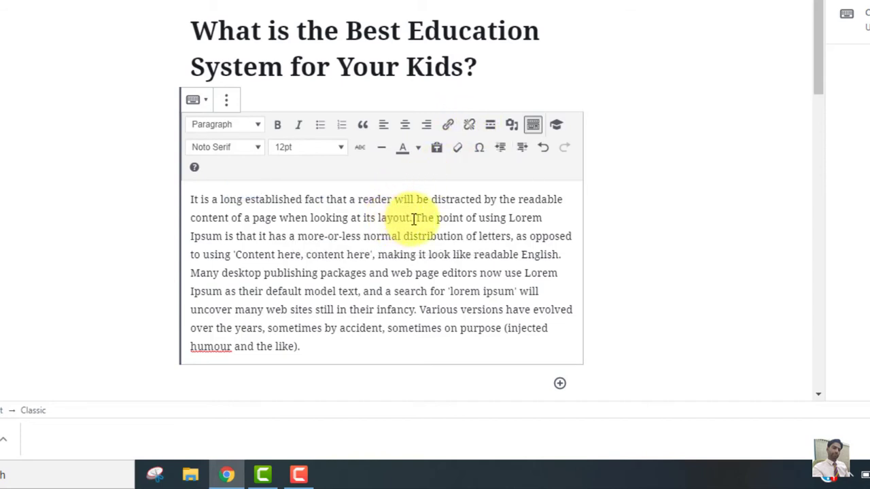
pyautogui.moveTo(408, 217); pyautogui.dragTo(385, 219)
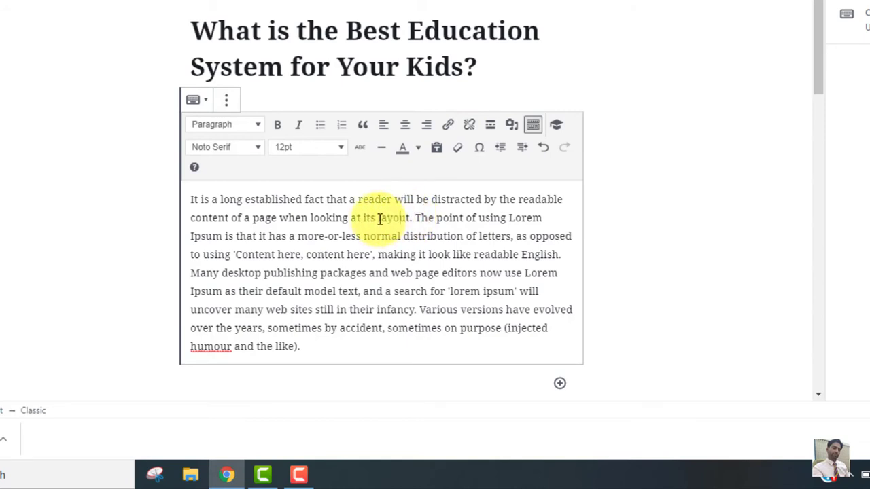
pyautogui.moveTo(380, 218); pyautogui.dragTo(410, 215)
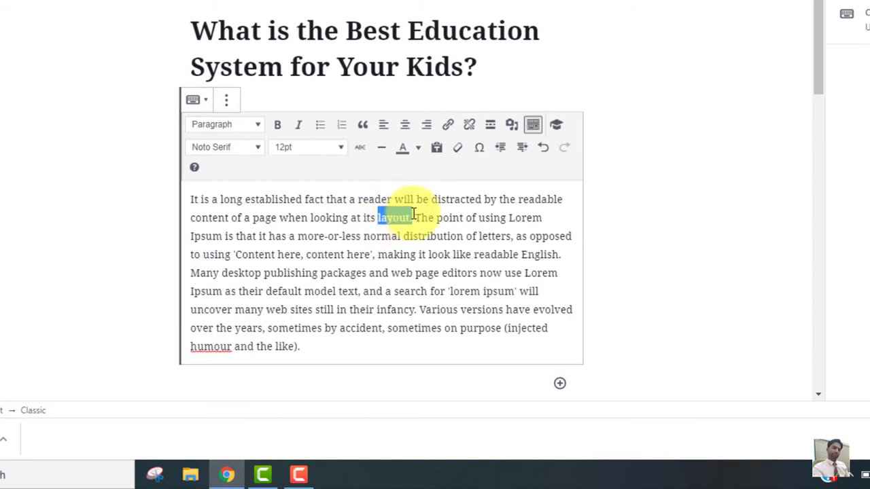
pyautogui.click(447, 124)
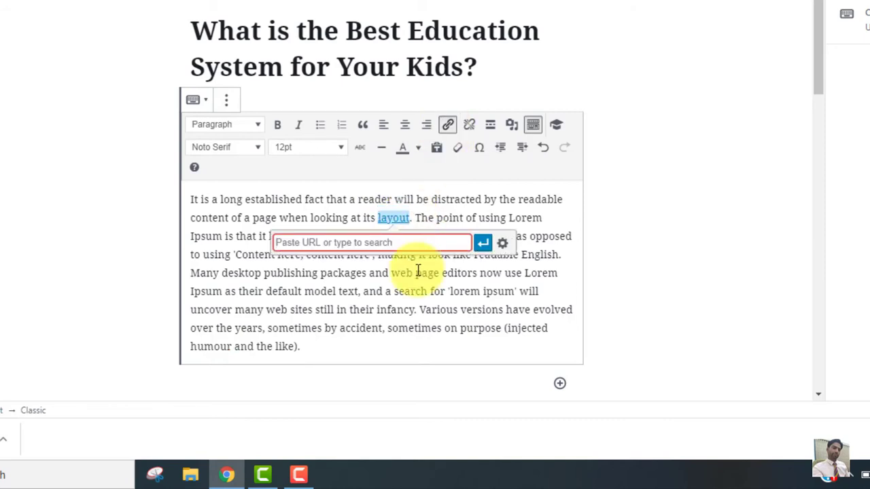
pyautogui.hotkey('ctrl', 'v')
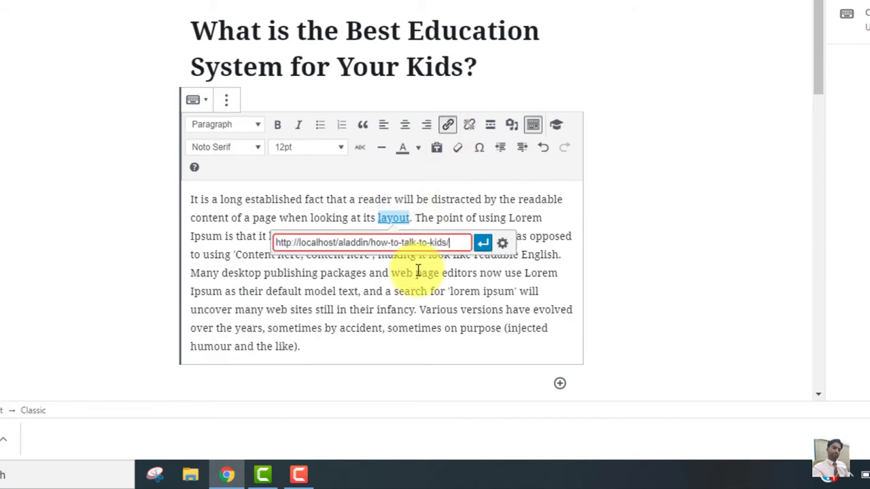
pyautogui.click(482, 246)
pyautogui.click(374, 272)
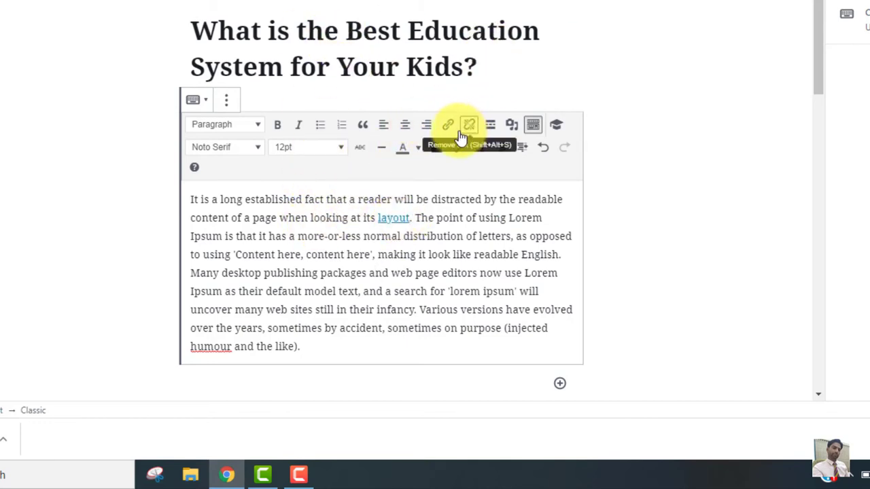
# Copy the Classic block's sentence from "The point of using Lorem Ipsum" to "readable English." into a new paragraph block below it.
pyautogui.click(818, 77)
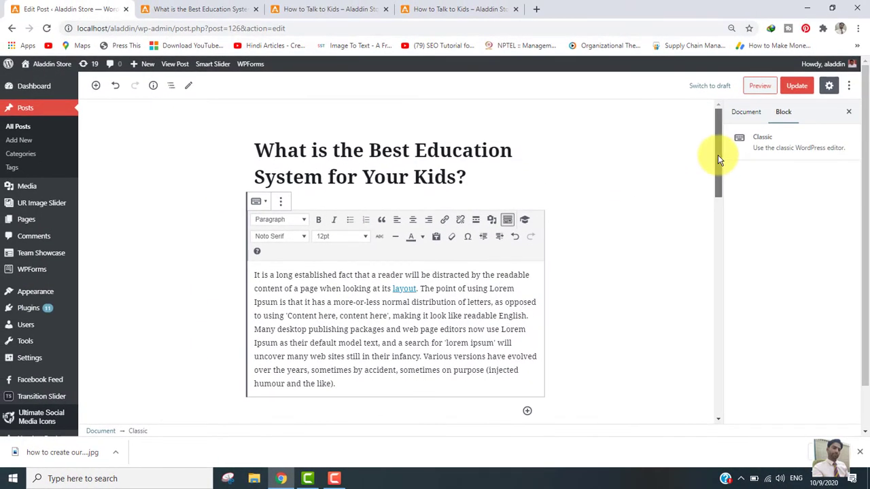
pyautogui.moveTo(718, 155); pyautogui.dragTo(722, 204)
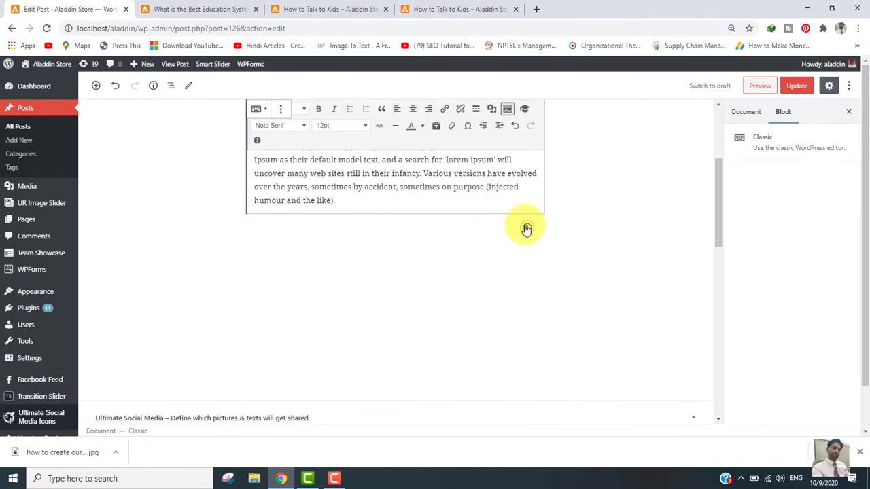
pyautogui.click(441, 236)
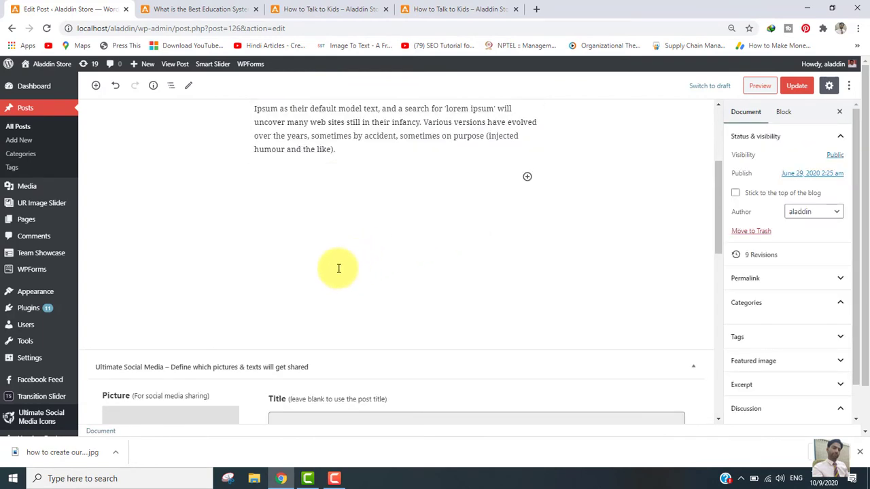
pyautogui.click(495, 171)
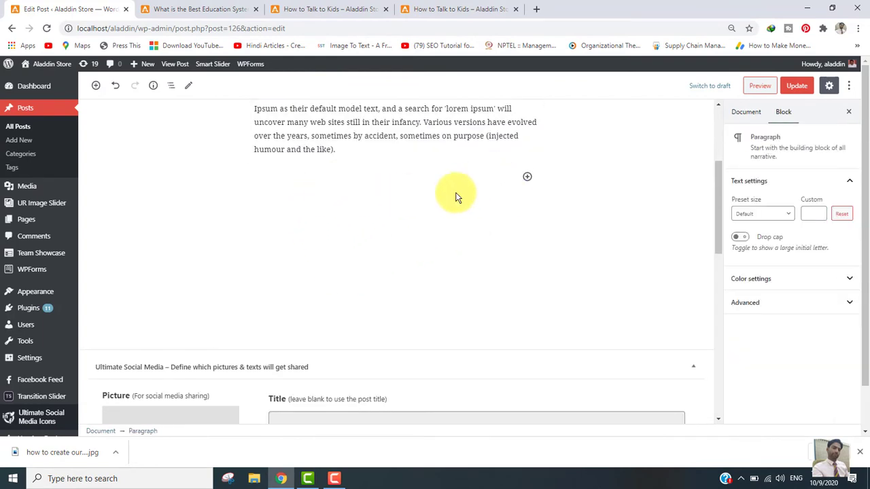
pyautogui.moveTo(331, 150); pyautogui.dragTo(402, 124)
pyautogui.moveTo(717, 177); pyautogui.dragTo(715, 140)
pyautogui.click(397, 299)
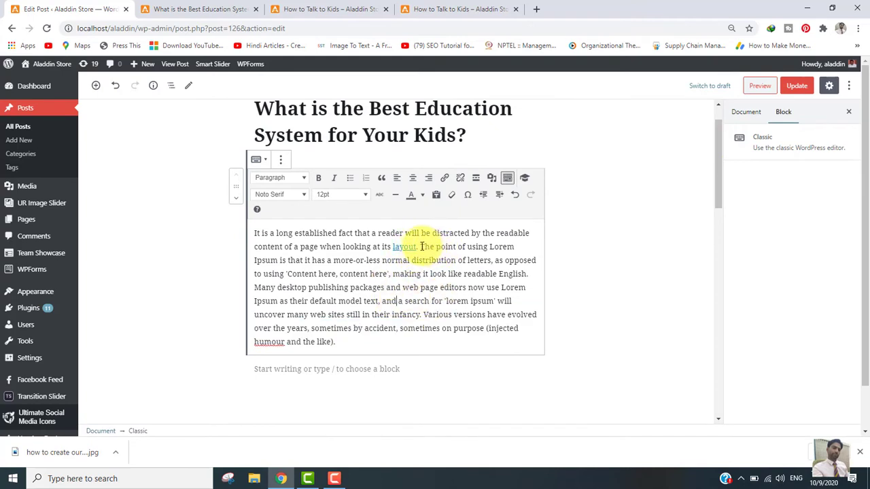
pyautogui.moveTo(420, 247); pyautogui.dragTo(526, 274)
pyautogui.hotkey('ctrl', 'c')
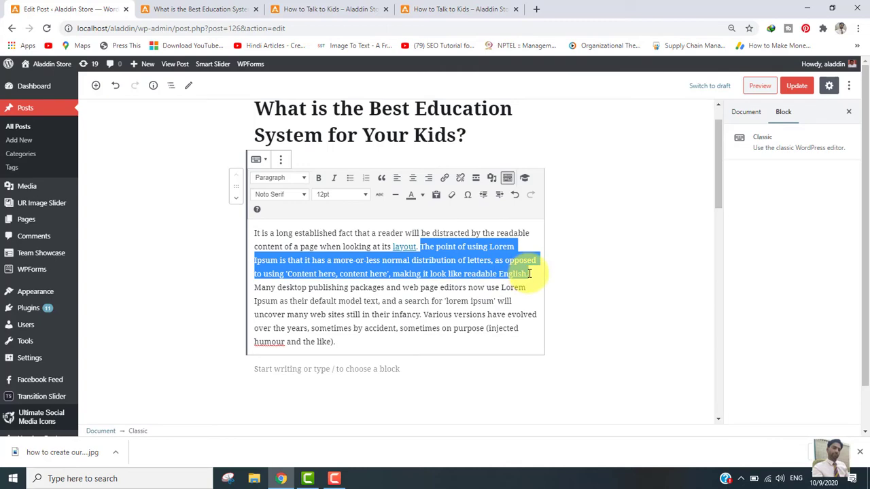
pyautogui.click(360, 365)
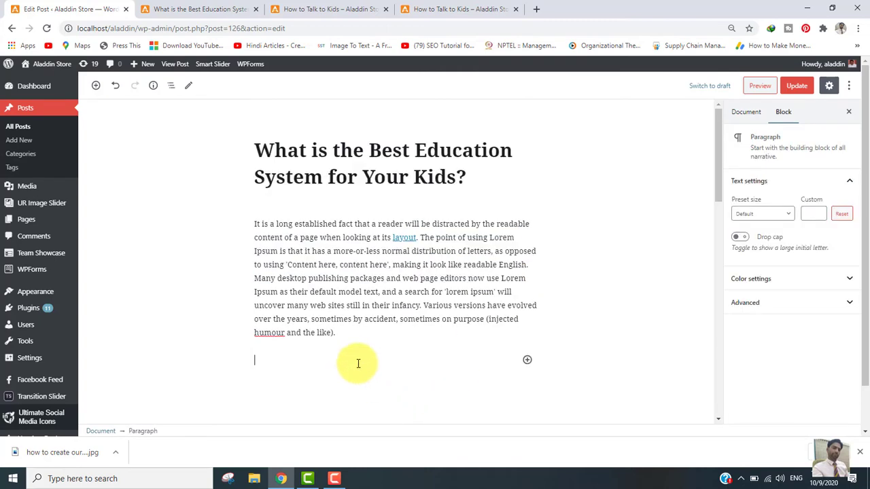
pyautogui.hotkey('ctrl', 'v')
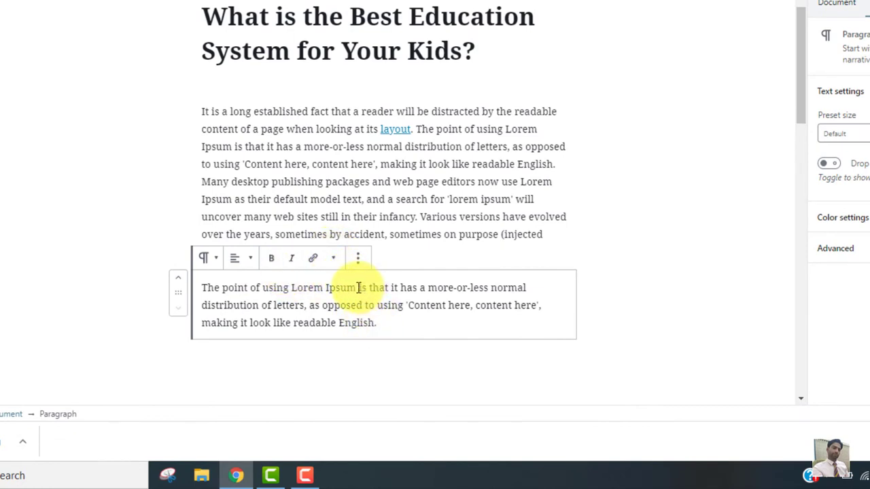
pyautogui.moveTo(357, 288); pyautogui.dragTo(308, 286)
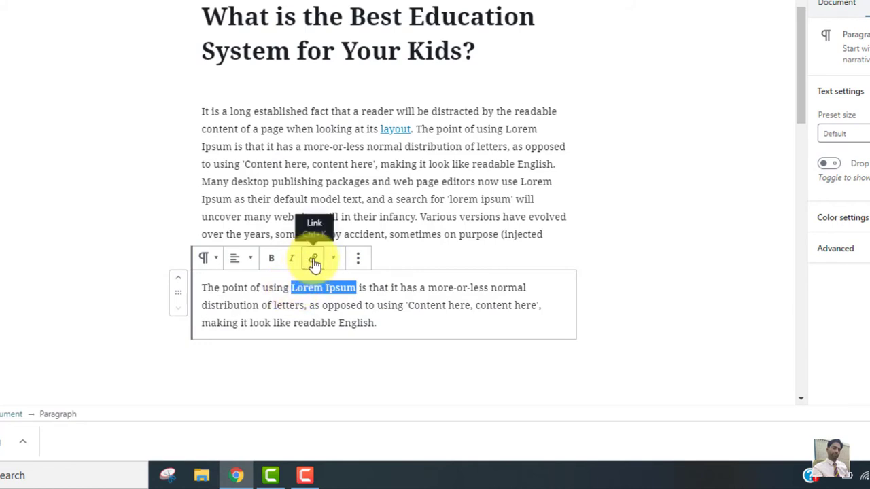
pyautogui.click(313, 259)
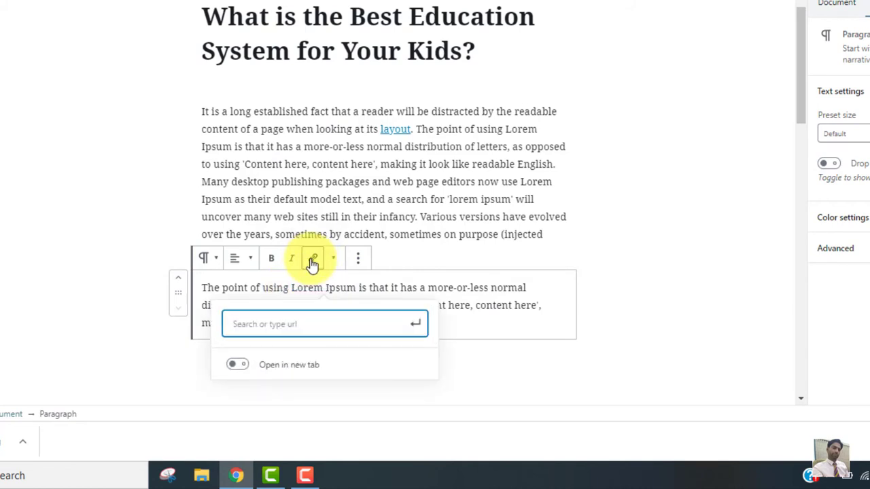
pyautogui.press('Return')
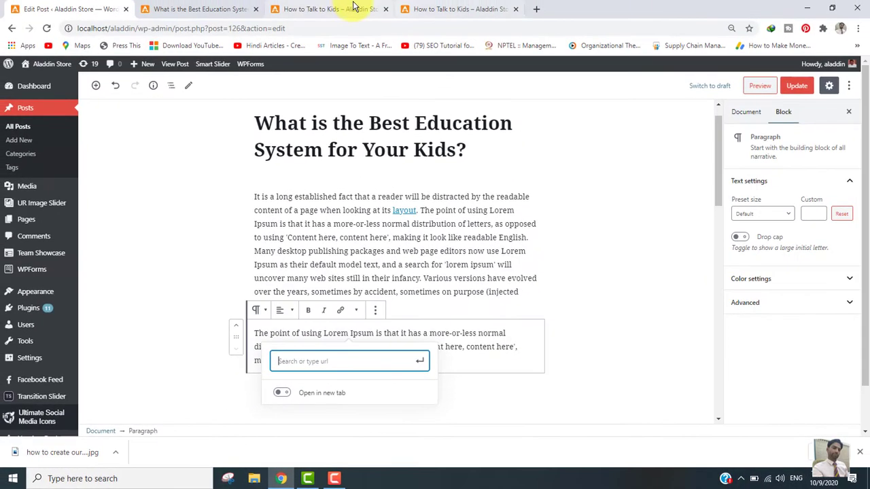
pyautogui.click(350, 9)
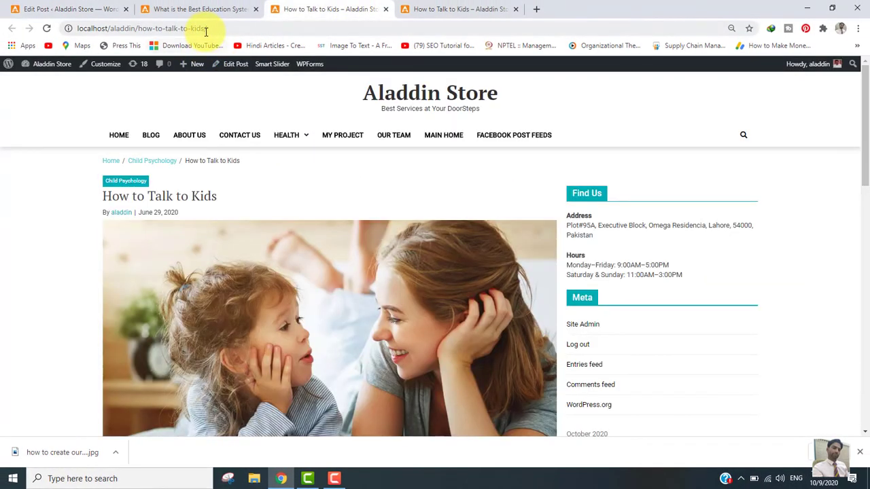
pyautogui.click(206, 30)
pyautogui.hotkey('ctrl', 'c')
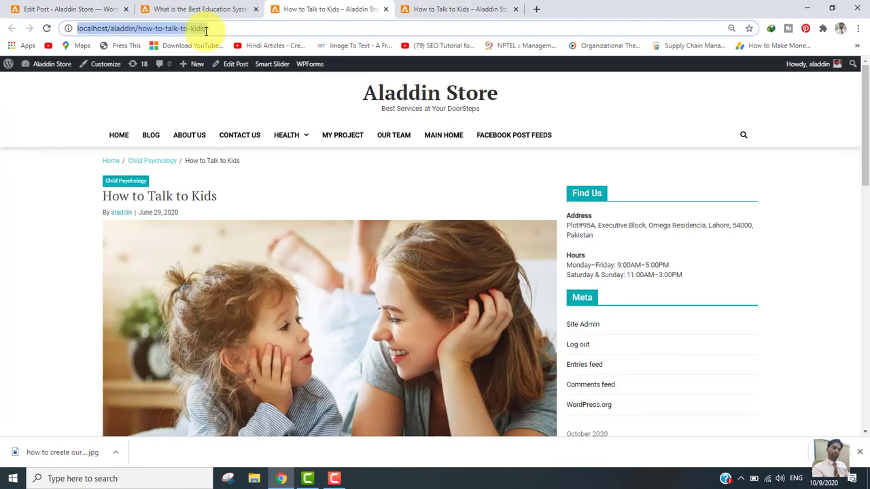
pyautogui.click(68, 9)
pyautogui.hotkey('ctrl', 'v')
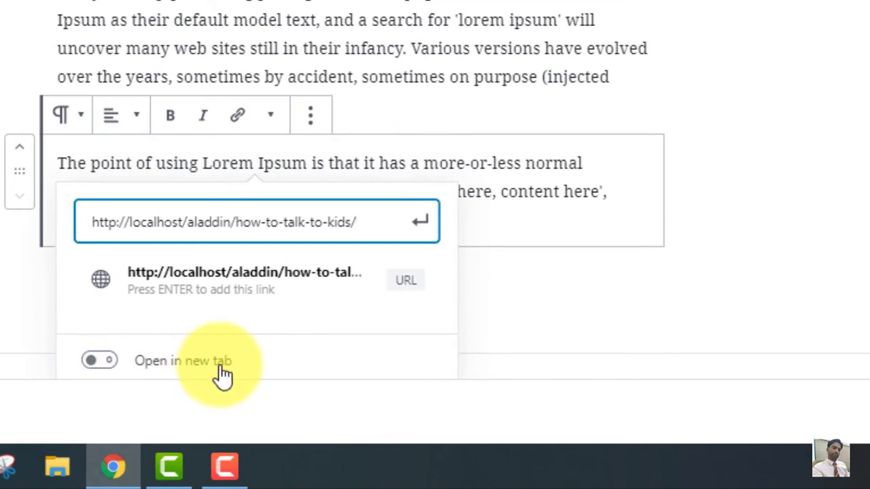
pyautogui.click(108, 371)
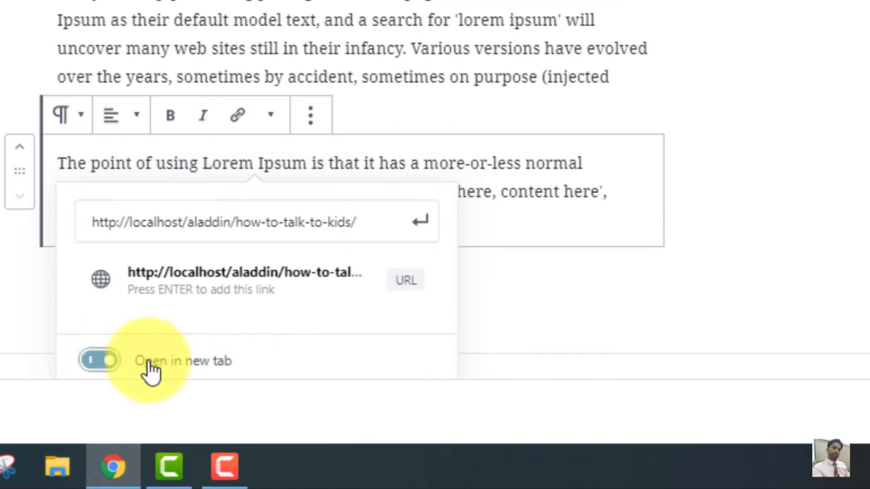
pyautogui.click(421, 228)
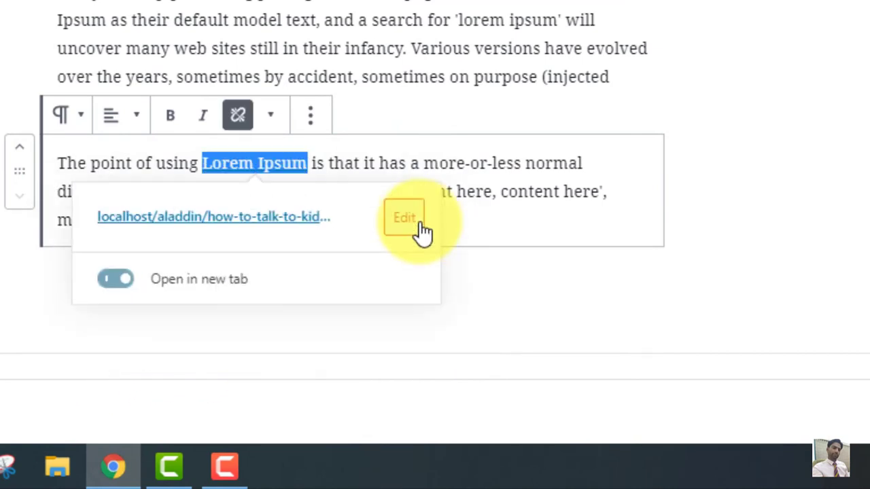
pyautogui.click(523, 192)
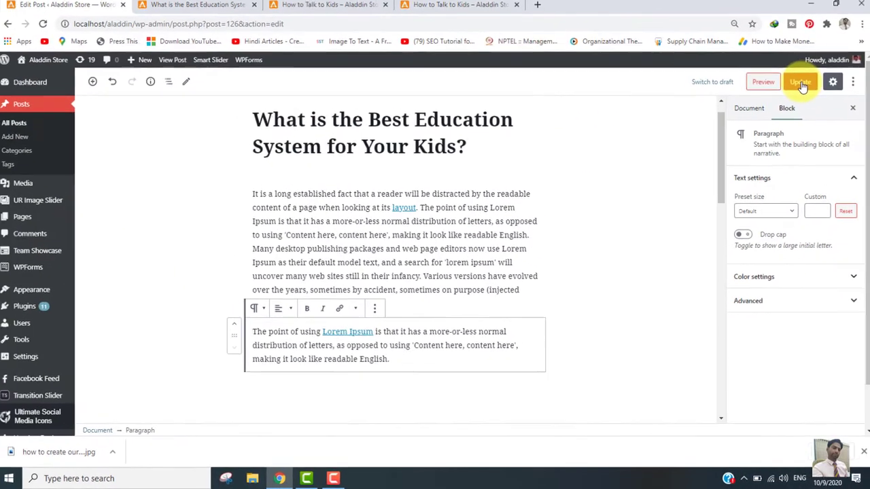
pyautogui.click(794, 87)
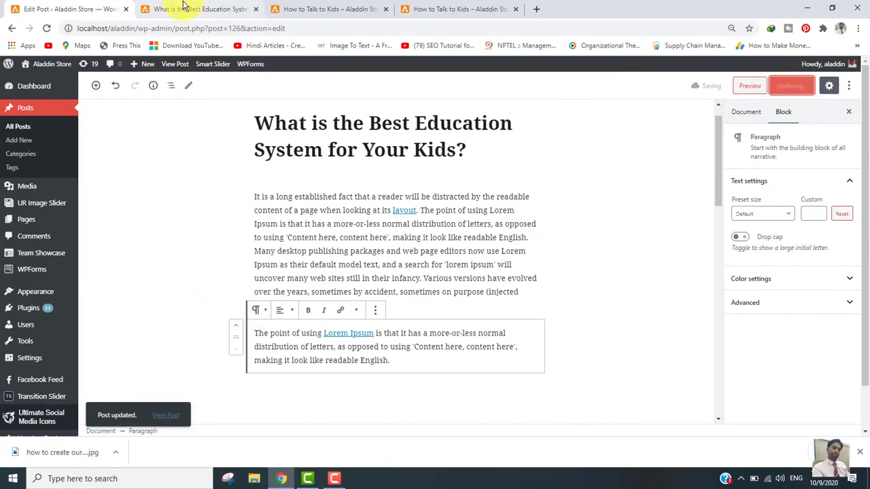
# Reload the published education system post and follow the "Lorem Ipsum" link in its second paragraph.
pyautogui.click(182, 8)
pyautogui.click(46, 28)
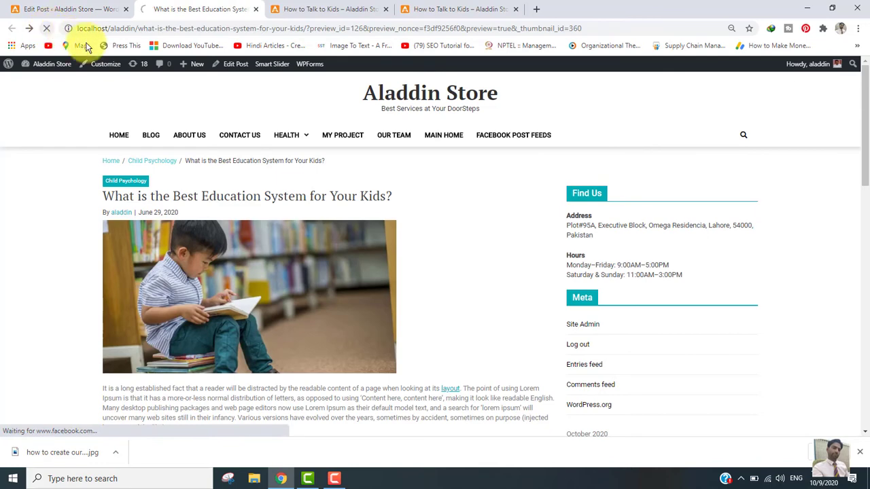
pyautogui.moveTo(867, 106); pyautogui.dragTo(868, 141)
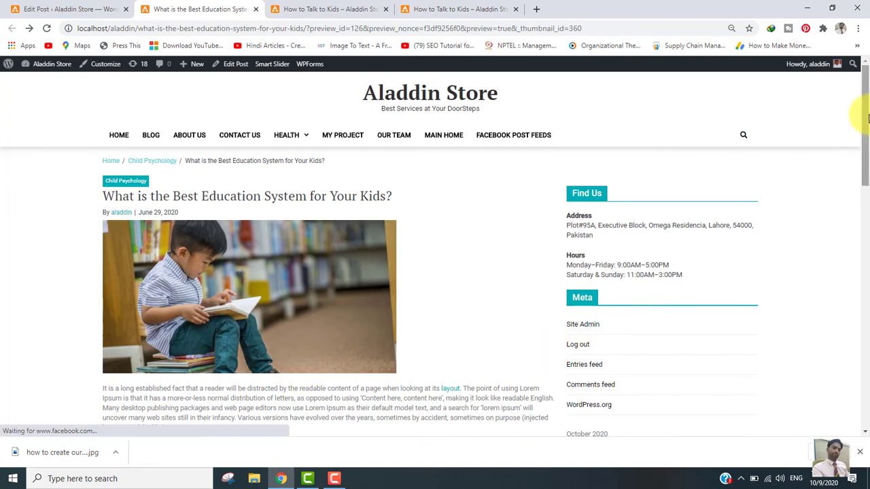
pyautogui.moveTo(867, 127); pyautogui.dragTo(868, 180)
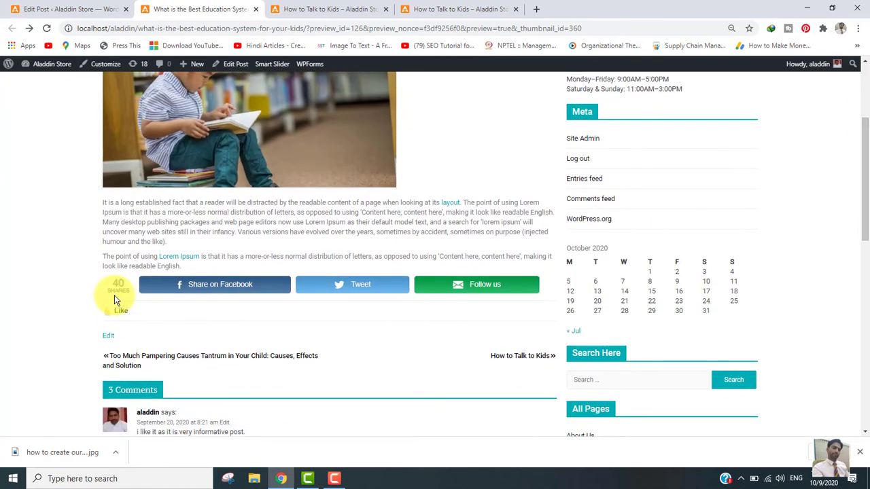
pyautogui.click(189, 263)
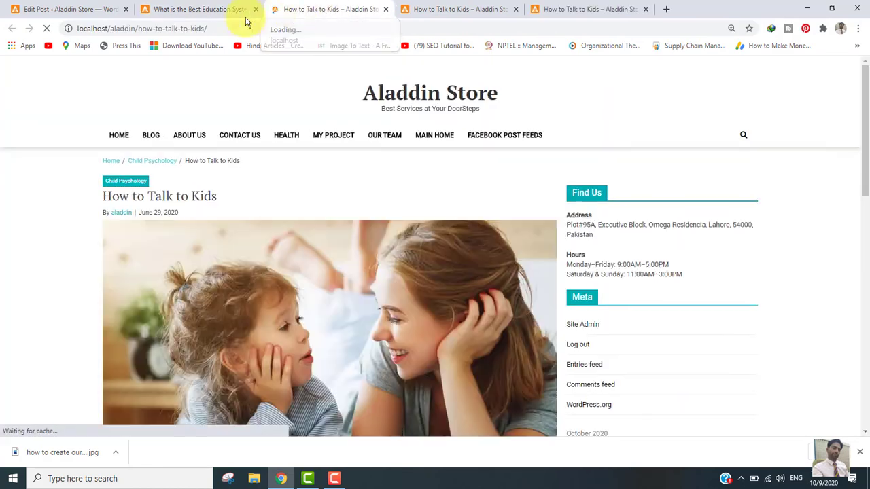
# Compare the link controls of the Classic and paragraph blocks in the editor, and review both links in the published post.
pyautogui.click(75, 9)
pyautogui.click(393, 223)
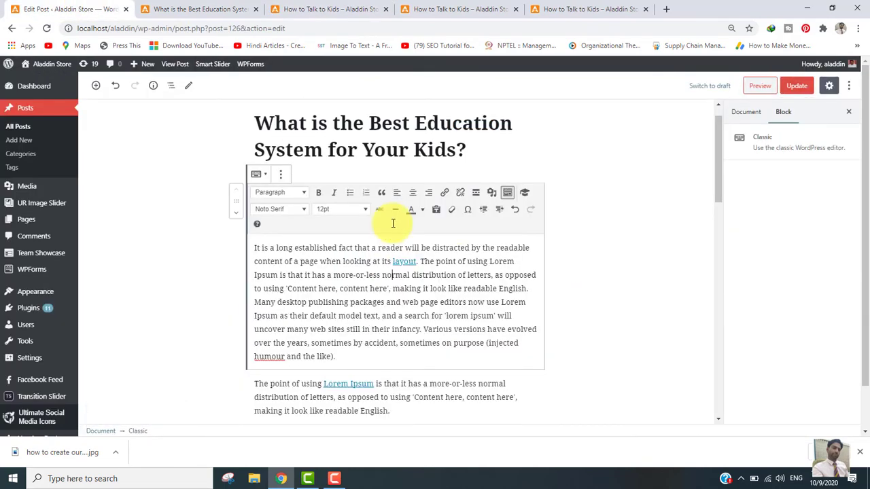
pyautogui.click(306, 235)
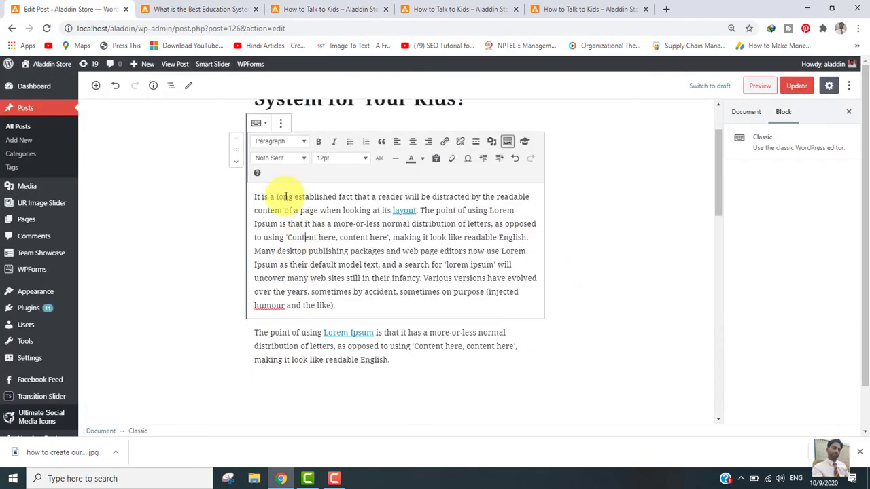
pyautogui.click(344, 349)
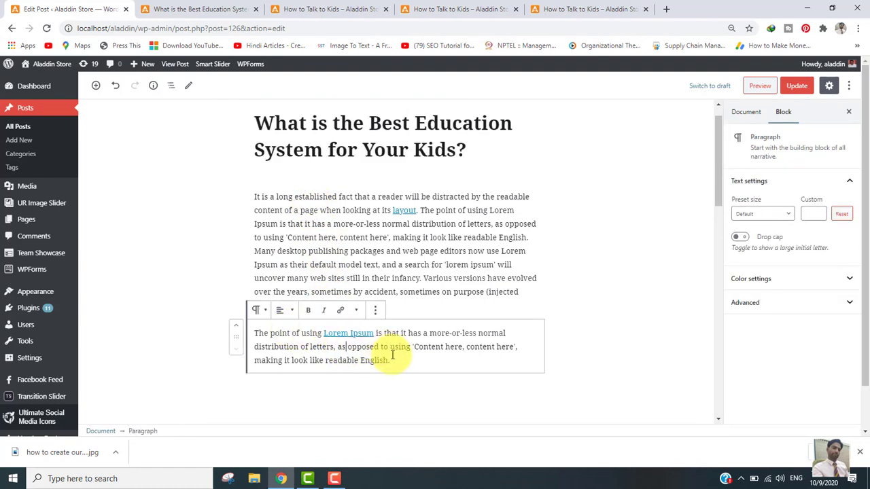
pyautogui.click(342, 208)
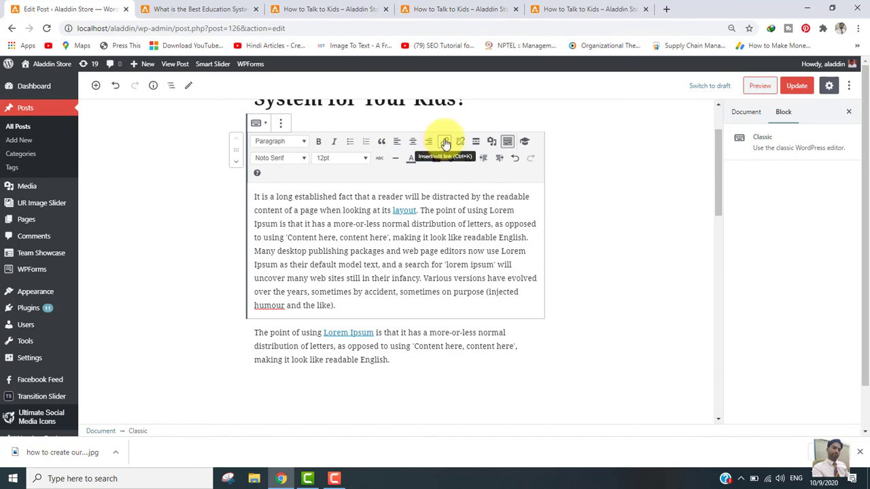
pyautogui.click(349, 360)
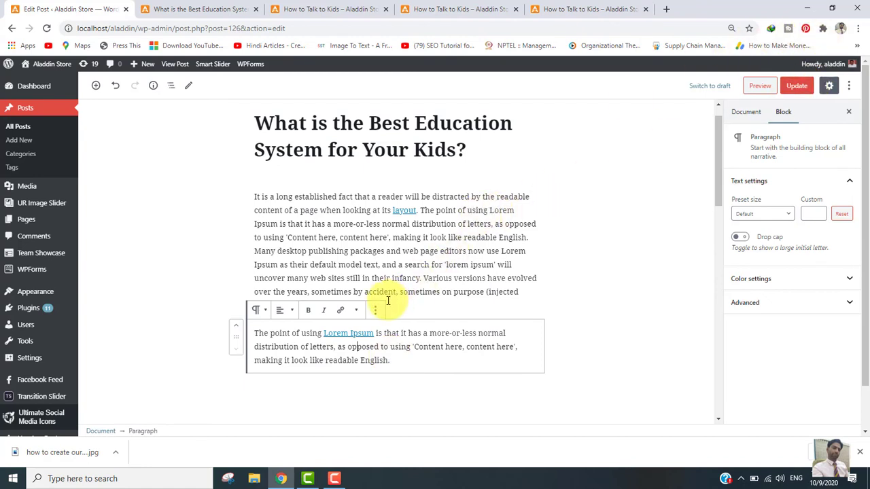
pyautogui.click(235, 10)
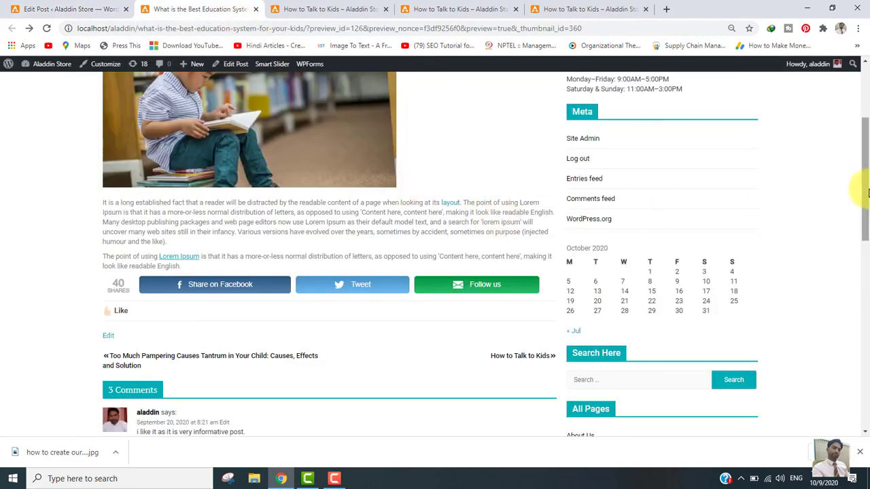
pyautogui.moveTo(868, 193); pyautogui.dragTo(862, 162)
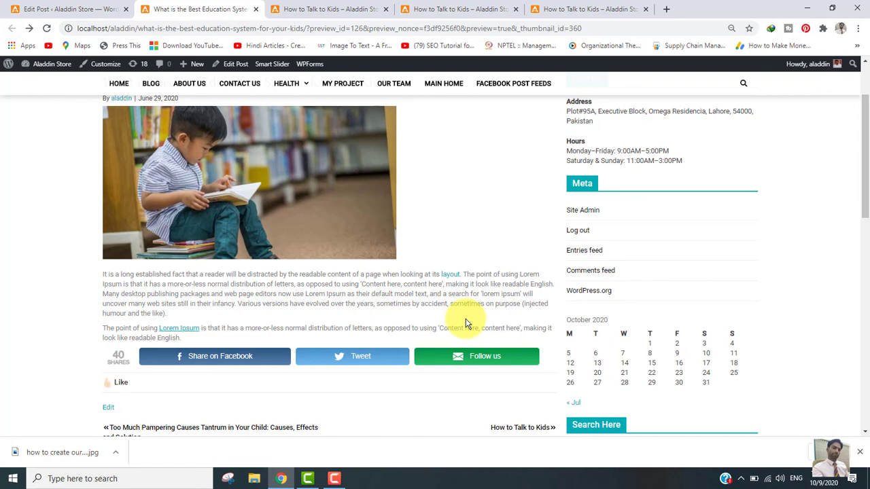